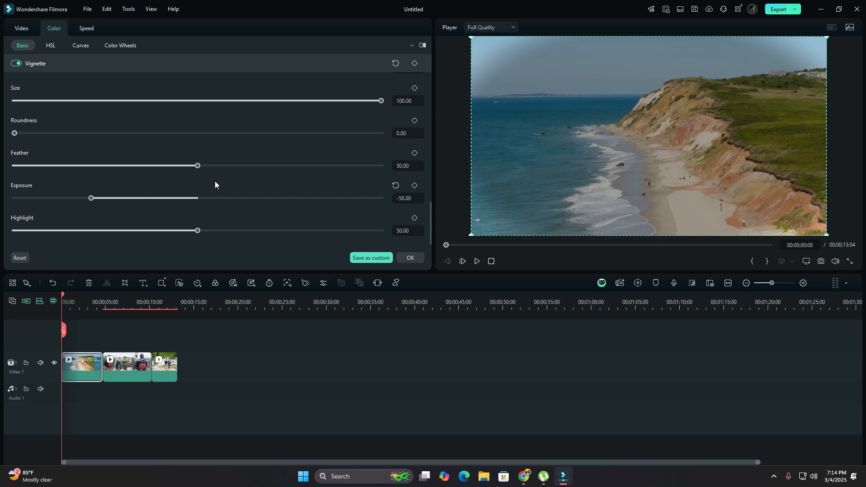
# - Fine-tune the coastline clip's green tones in HSL, slightly lower the middle of its white curve, and apply the color changes
pyautogui.scroll(3, 223, 183)
pyautogui.scroll(-3, 223, 182)
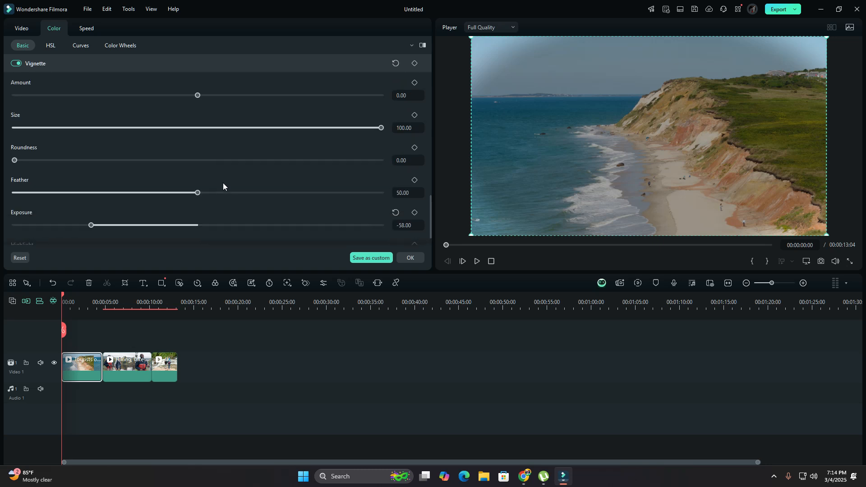
pyautogui.click(51, 46)
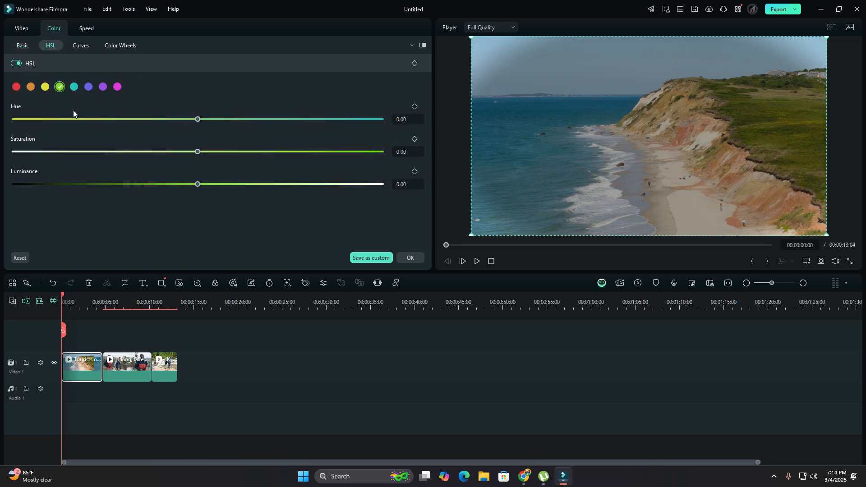
pyautogui.moveTo(198, 120); pyautogui.dragTo(200, 202)
pyautogui.click(82, 46)
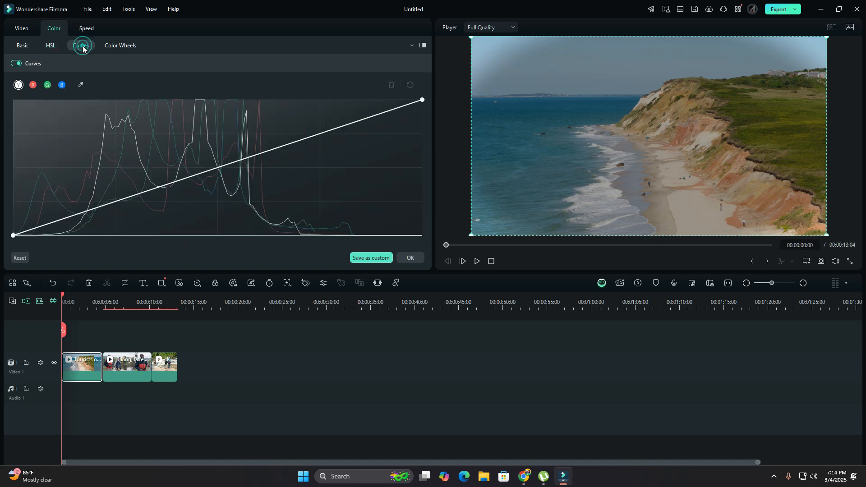
pyautogui.moveTo(213, 178)
pyautogui.mouseDown()
pyautogui.moveTo(200, 143)
pyautogui.moveTo(213, 174)
pyautogui.moveTo(230, 186)
pyautogui.moveTo(225, 170)
pyautogui.mouseUp()
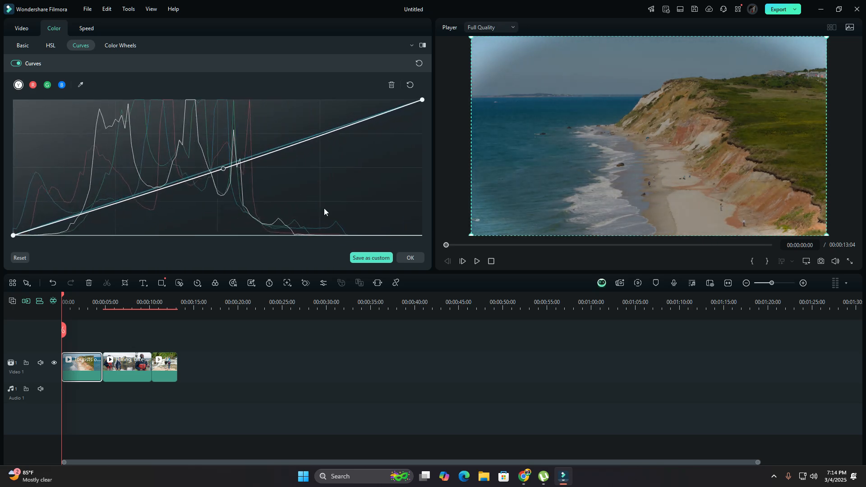
pyautogui.click(413, 257)
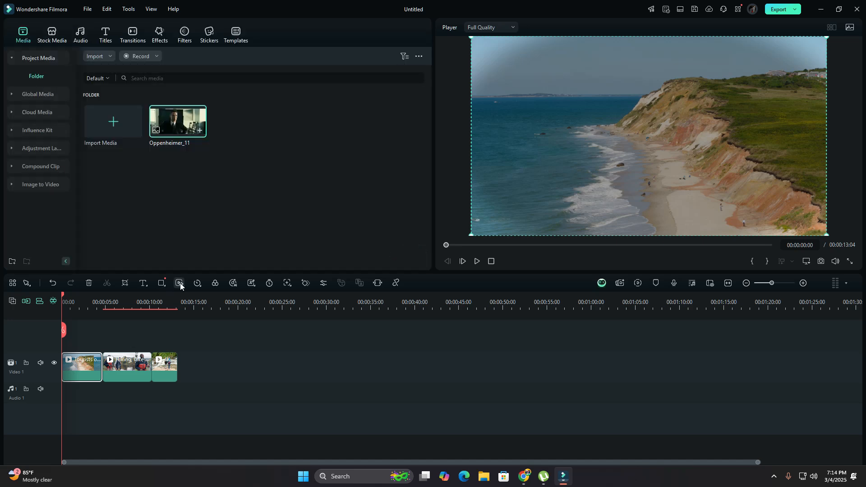
# - Set the vignette exposure of the second clip, showing the two hikers by the lake, to -40
pyautogui.moveTo(64, 296); pyautogui.dragTo(115, 309)
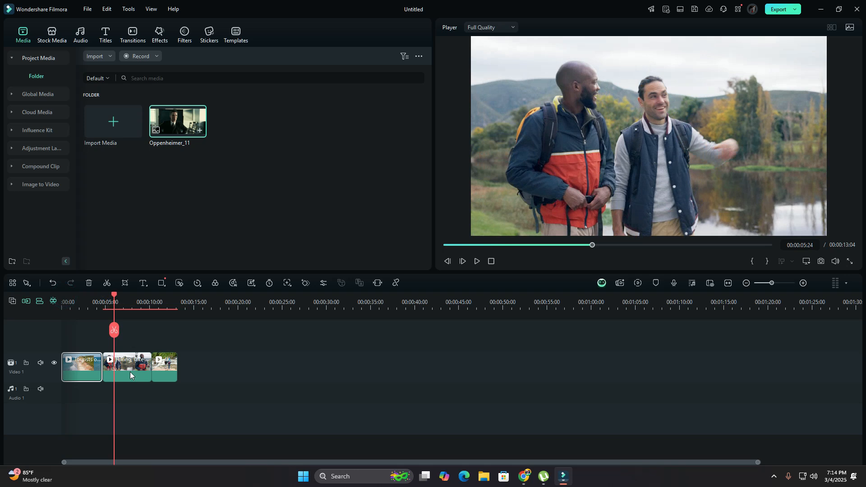
pyautogui.doubleClick(133, 366)
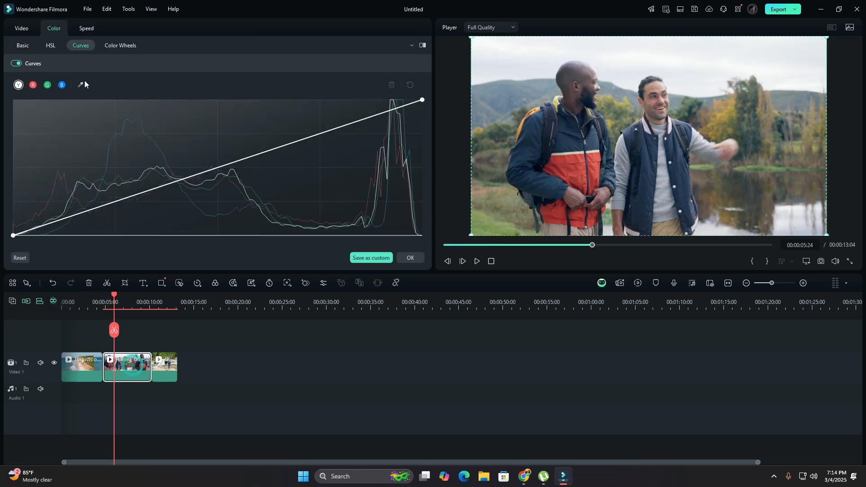
pyautogui.click(23, 45)
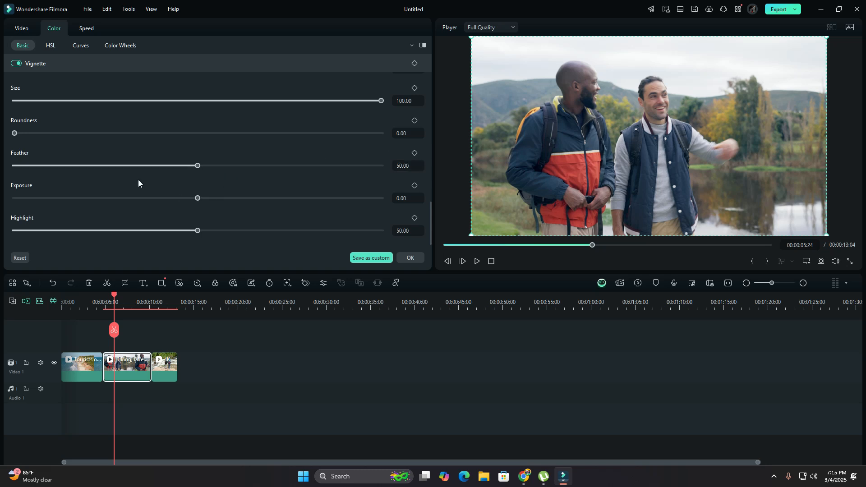
pyautogui.moveTo(199, 199); pyautogui.dragTo(123, 205)
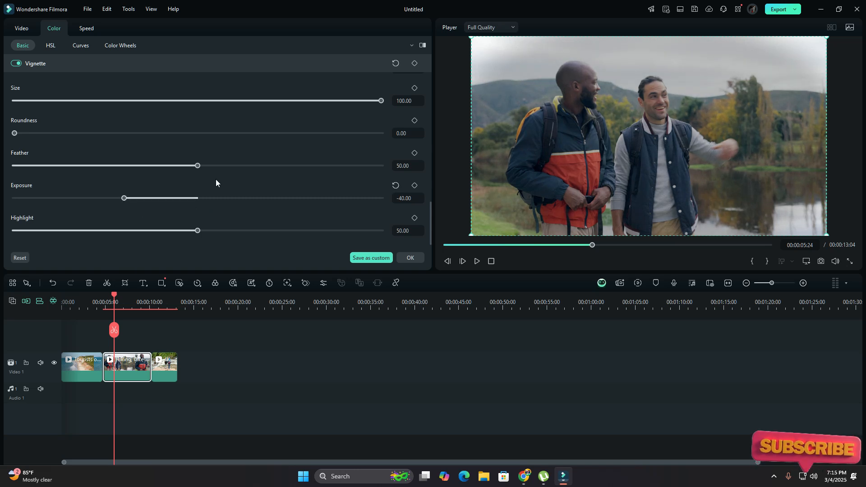
# - Warm the second clip's color temperature and shift its tint slightly toward green
pyautogui.scroll(3, 343, 197)
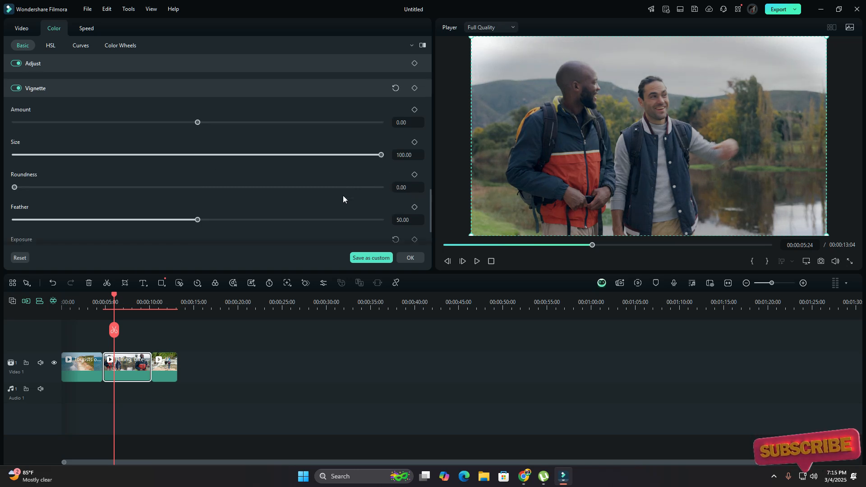
pyautogui.scroll(2, 342, 198)
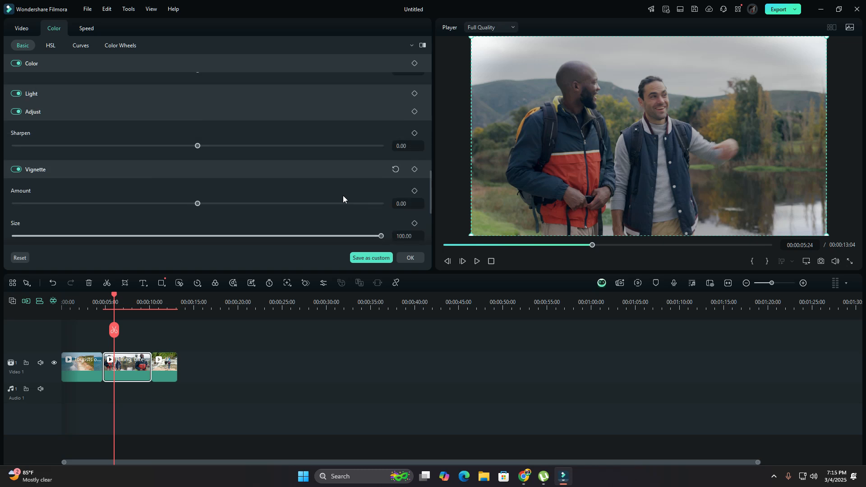
pyautogui.scroll(2, 343, 196)
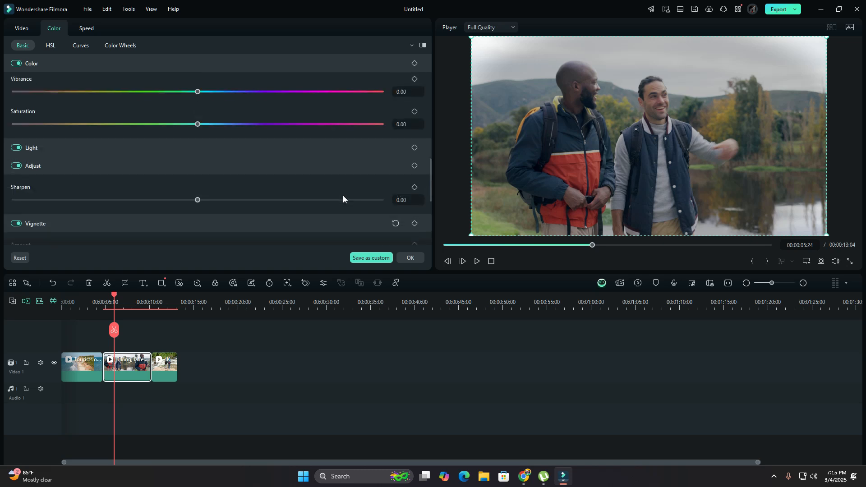
pyautogui.scroll(3, 343, 196)
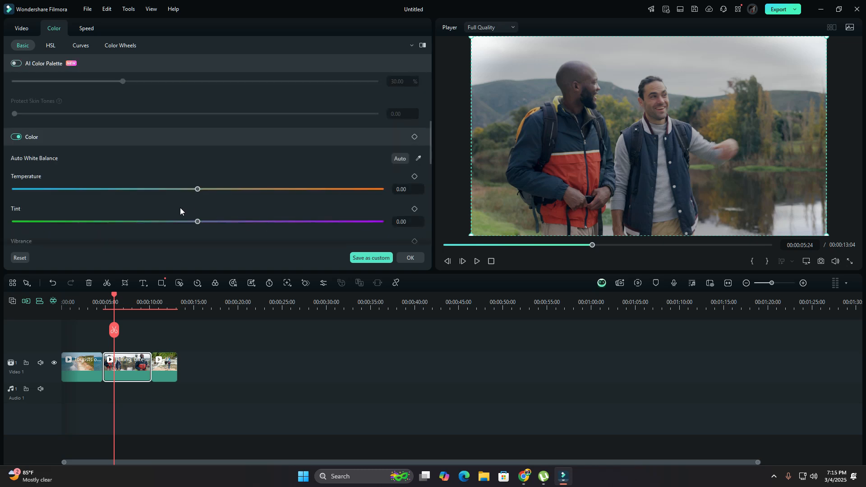
pyautogui.moveTo(198, 189); pyautogui.dragTo(242, 193)
pyautogui.scroll(-3, 211, 196)
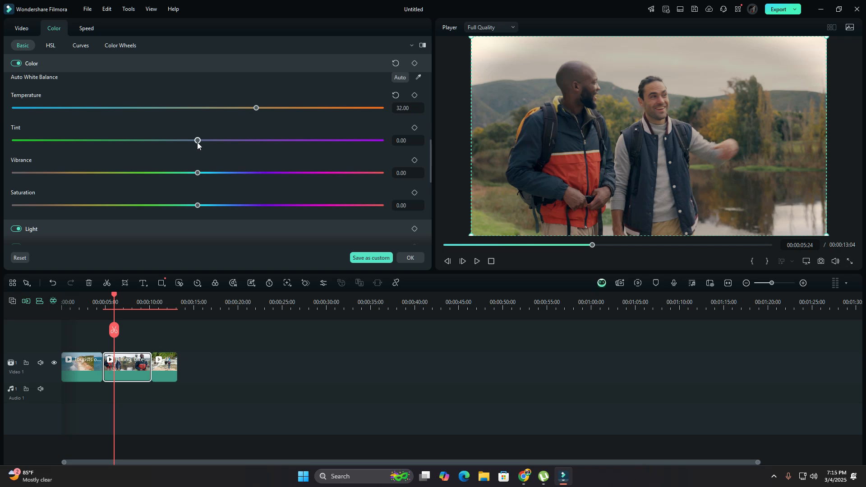
pyautogui.moveTo(195, 142); pyautogui.dragTo(121, 150)
pyautogui.moveTo(152, 153); pyautogui.dragTo(184, 157)
pyautogui.moveTo(256, 109); pyautogui.dragTo(265, 108)
# - Shift the second clip's orange hue toward yellow in HSL, adjust the orange saturation, and apply the color changes
pyautogui.click(51, 45)
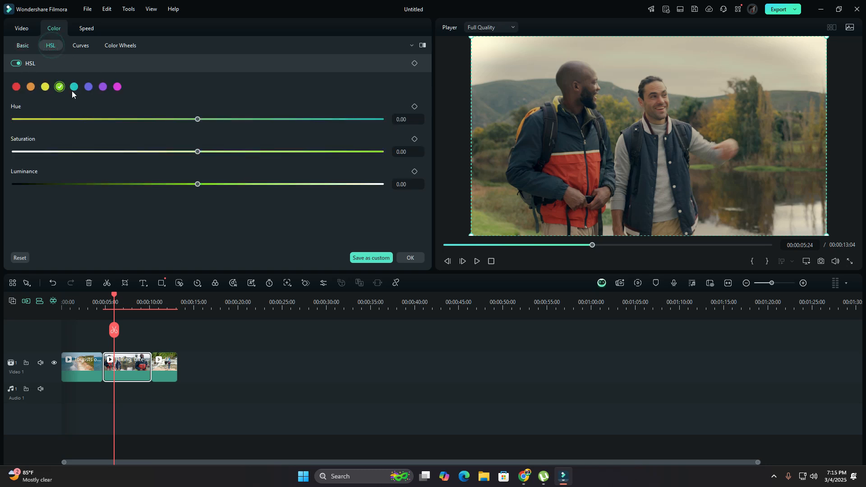
pyautogui.click(31, 88)
pyautogui.moveTo(197, 119); pyautogui.dragTo(234, 123)
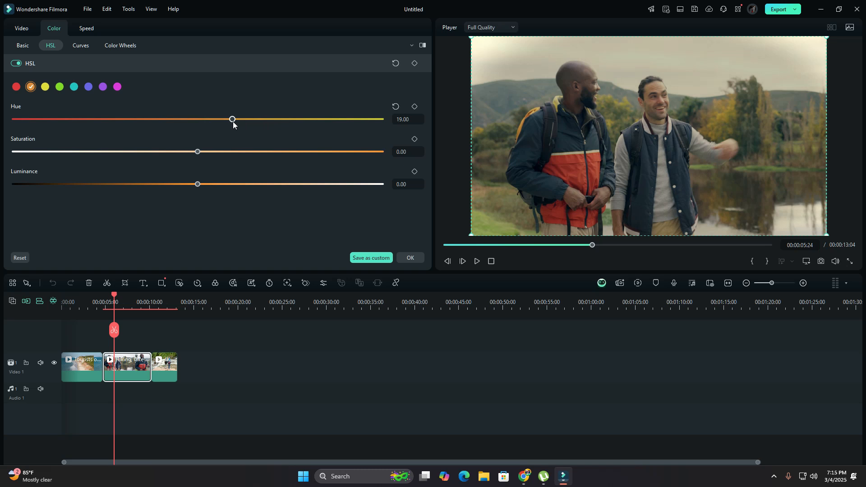
pyautogui.moveTo(199, 152); pyautogui.dragTo(172, 161)
pyautogui.moveTo(232, 119); pyautogui.dragTo(263, 118)
pyautogui.moveTo(186, 152); pyautogui.dragTo(206, 149)
pyautogui.click(410, 258)
# - Set the vignette exposure of the third clip, showing the hikers at the waterfall, to -34
pyautogui.moveTo(115, 295); pyautogui.dragTo(165, 299)
pyautogui.click(167, 375)
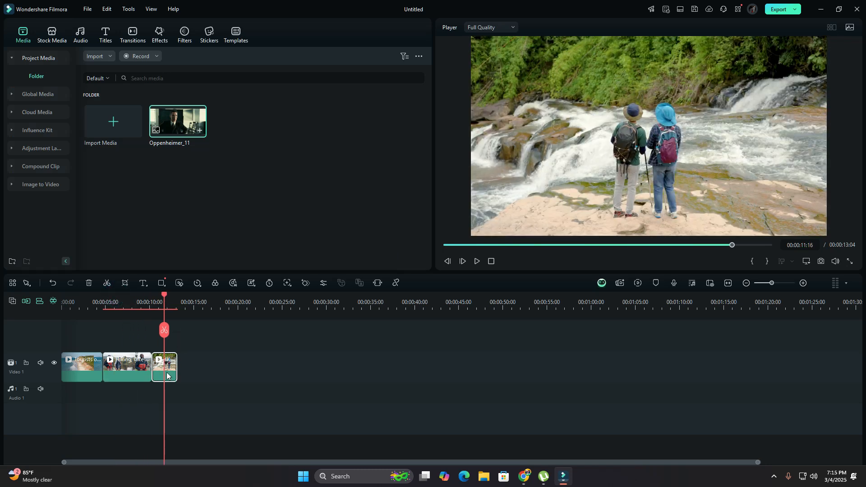
pyautogui.doubleClick(166, 375)
pyautogui.click(26, 47)
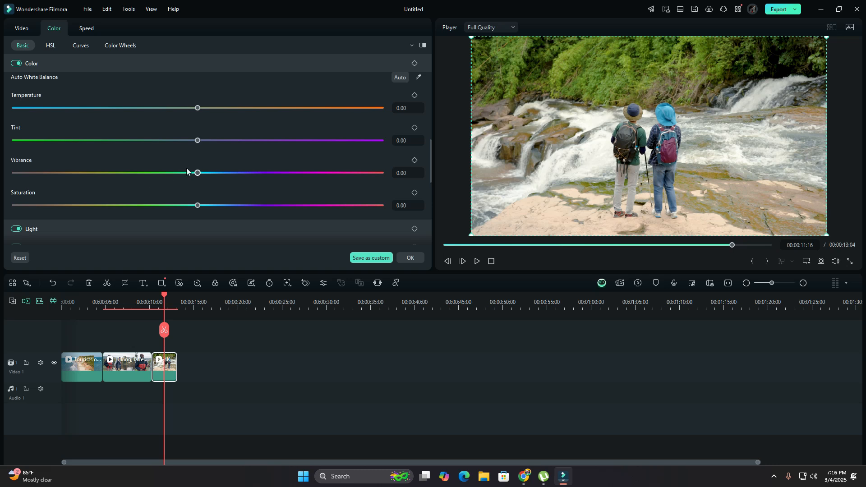
pyautogui.scroll(-5, 202, 163)
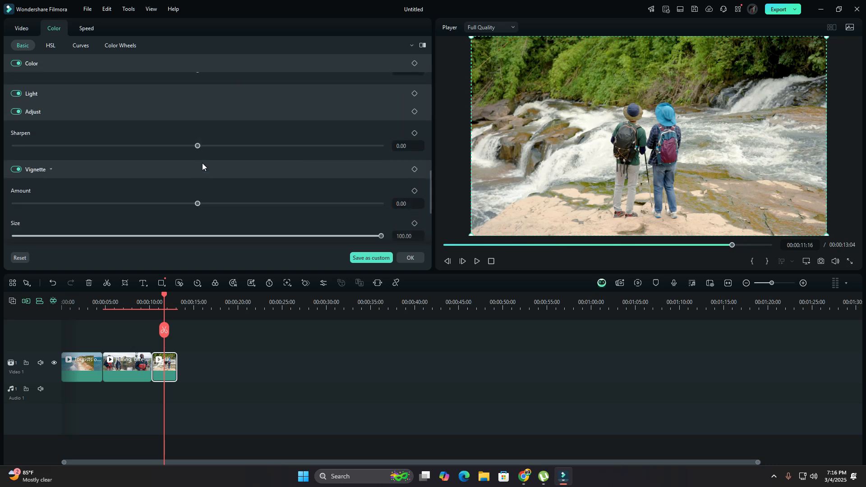
pyautogui.scroll(-4, 202, 163)
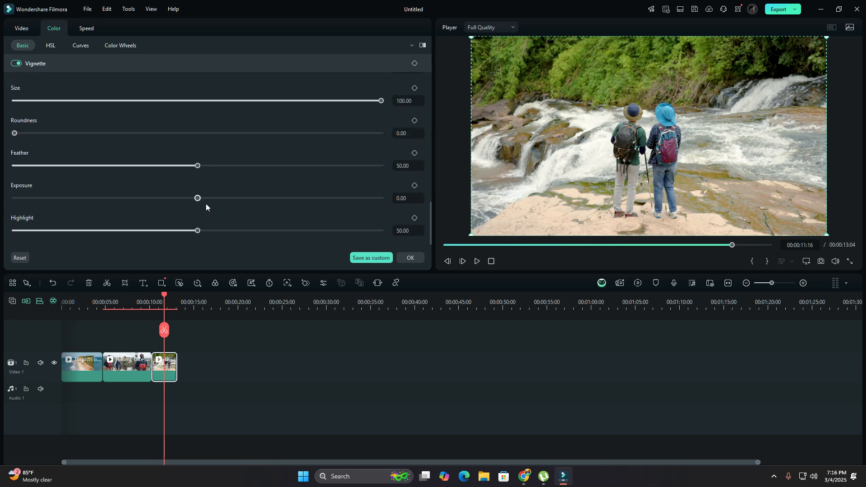
pyautogui.moveTo(197, 199); pyautogui.dragTo(135, 202)
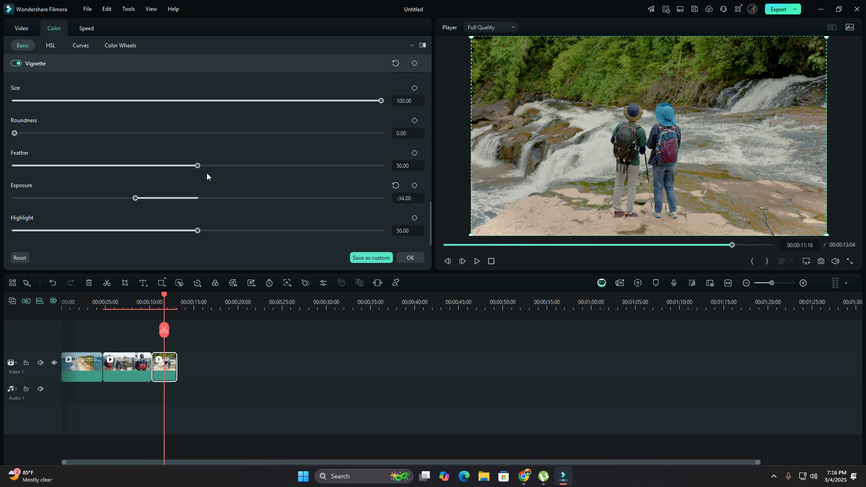
# - Warm the waterfall clip's color temperature slightly
pyautogui.scroll(3, 207, 172)
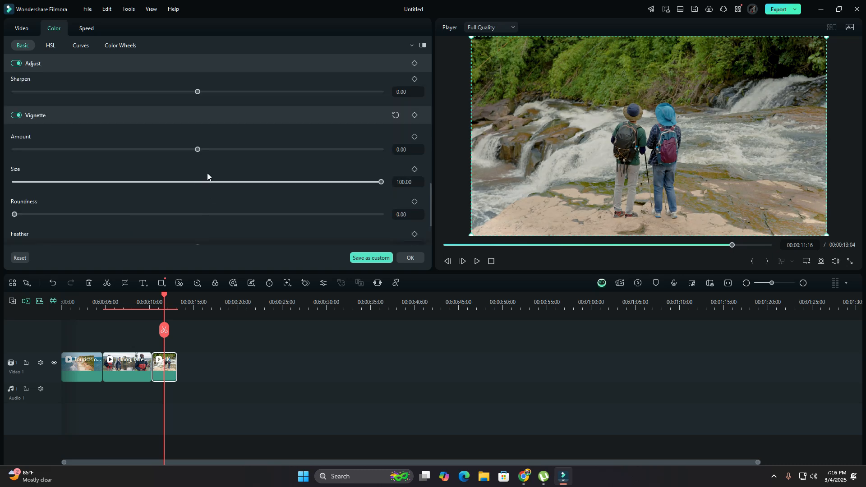
pyautogui.scroll(5, 307, 174)
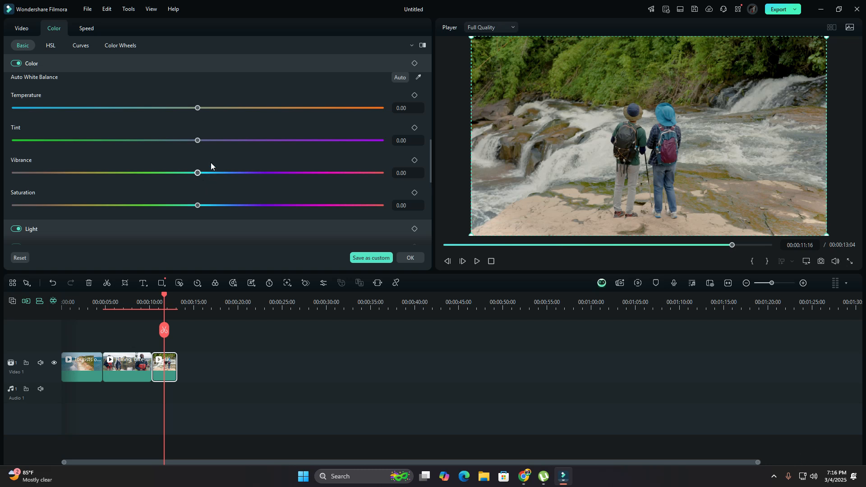
pyautogui.moveTo(197, 109); pyautogui.dragTo(215, 108)
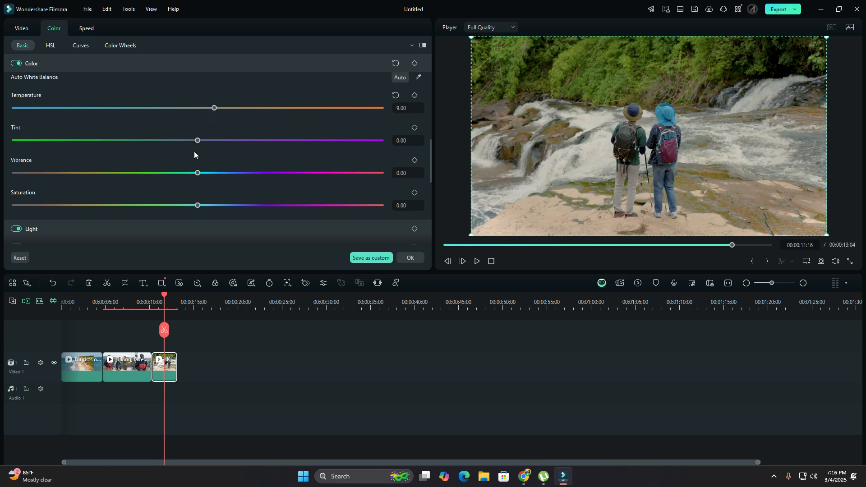
# - Shift the waterfall clip's green hue strongly toward teal, with green saturation at 12 and luminance at 6, and apply the changes
pyautogui.click(51, 46)
pyautogui.click(61, 87)
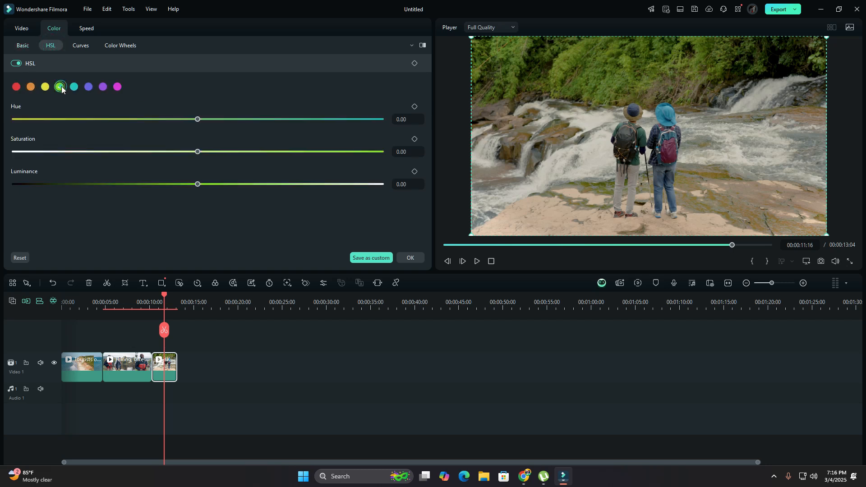
pyautogui.moveTo(198, 119); pyautogui.dragTo(236, 140)
pyautogui.moveTo(304, 141)
pyautogui.mouseDown()
pyautogui.moveTo(358, 143)
pyautogui.moveTo(301, 143)
pyautogui.mouseUp()
pyautogui.moveTo(198, 153); pyautogui.dragTo(210, 185)
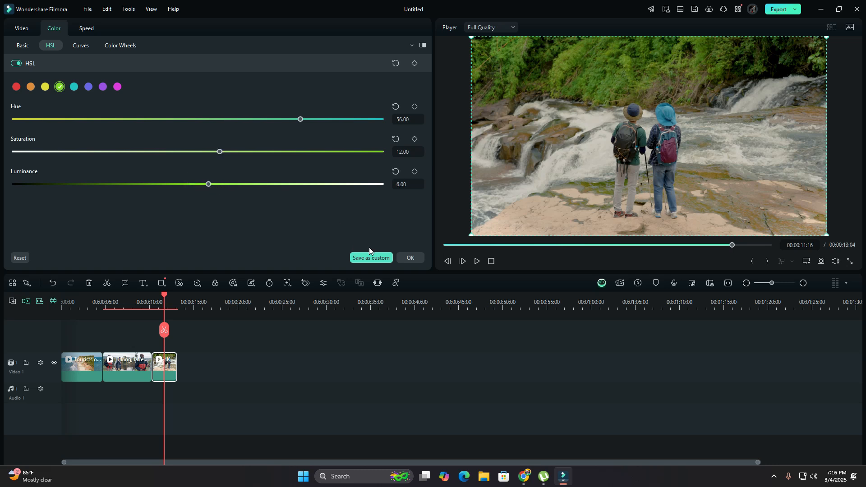
pyautogui.moveTo(305, 122); pyautogui.dragTo(393, 126)
pyautogui.click(409, 258)
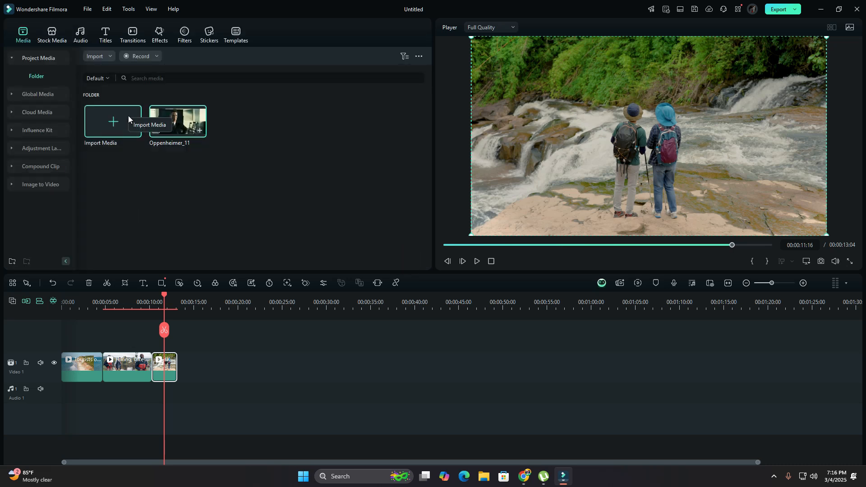
# - Add the Cinematic Digital Slideshow Overlay 07 effect above all three clips and preview the sequence from the start
pyautogui.click(158, 36)
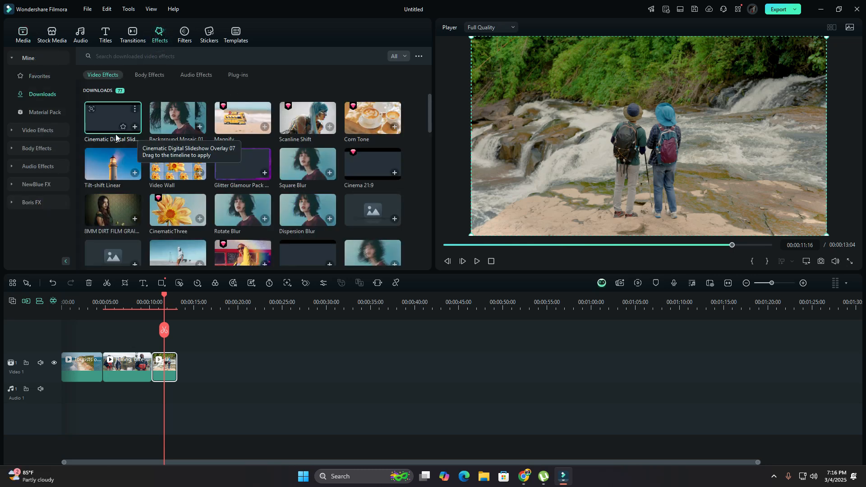
pyautogui.moveTo(110, 117); pyautogui.dragTo(180, 345)
pyautogui.moveTo(164, 294); pyautogui.dragTo(29, 313)
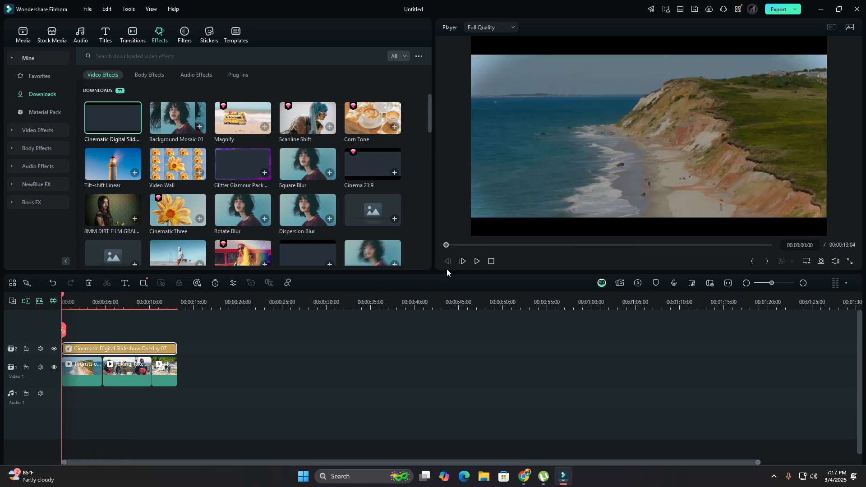
pyautogui.click(481, 262)
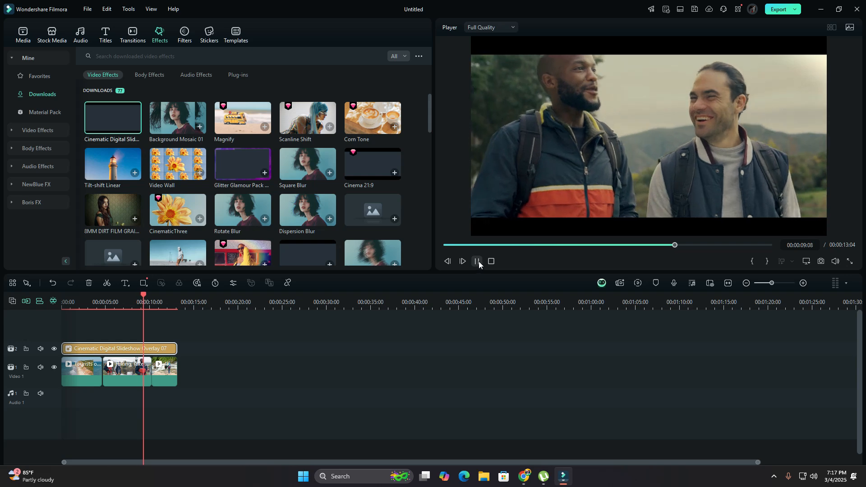
pyautogui.click(476, 262)
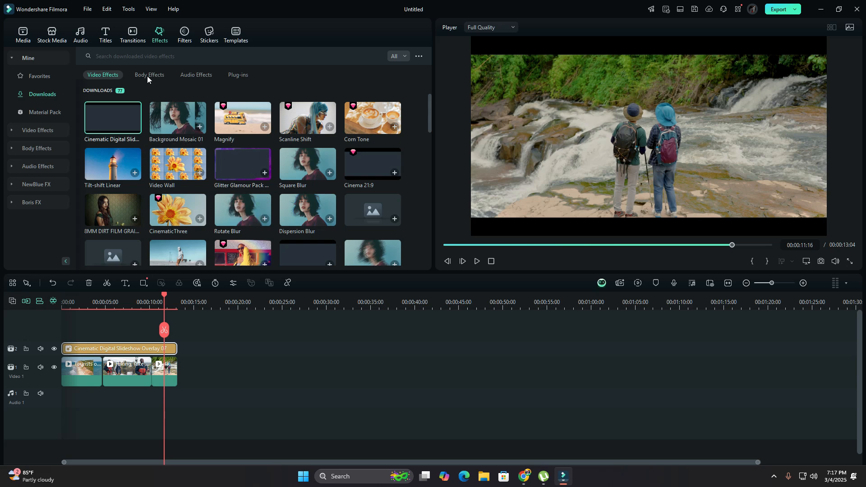
# - Preview the Classical Cinematic Orchestra music and place it on the audio track at the start of the timeline
pyautogui.click(80, 35)
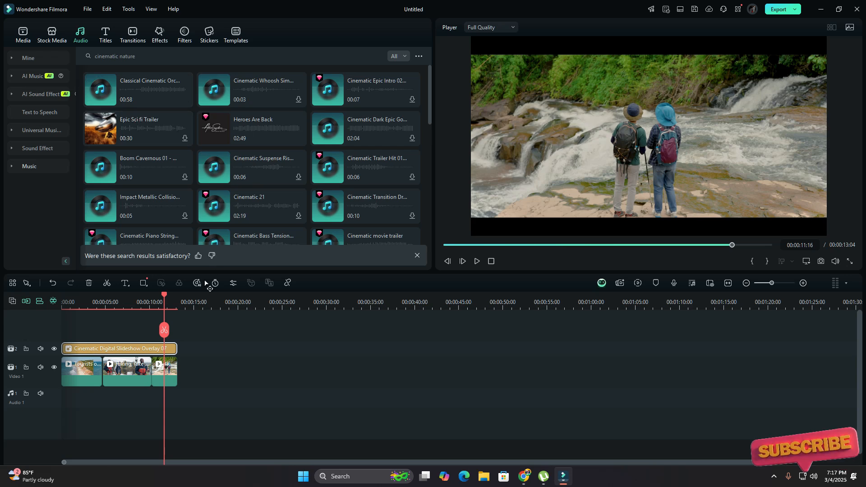
pyautogui.click(80, 301)
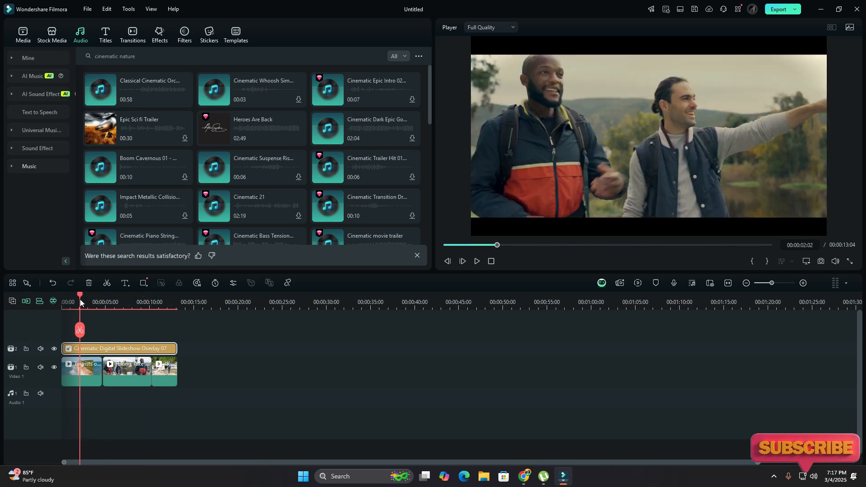
pyautogui.click(99, 91)
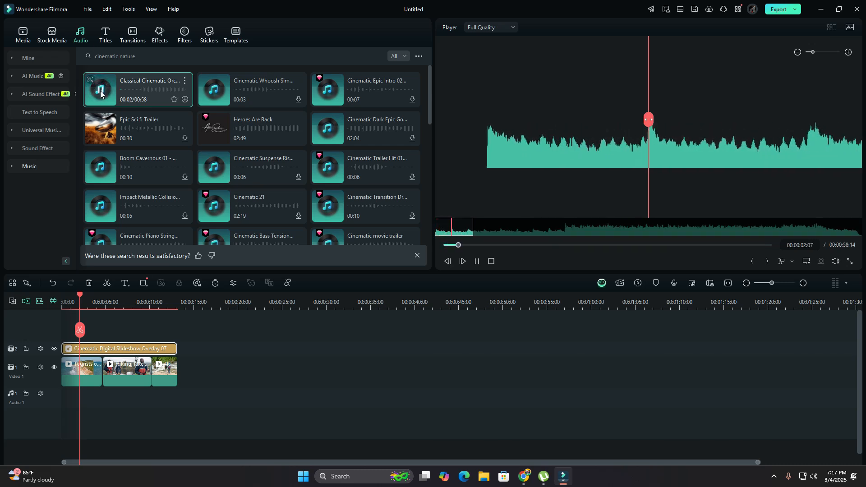
pyautogui.moveTo(100, 93); pyautogui.dragTo(61, 382)
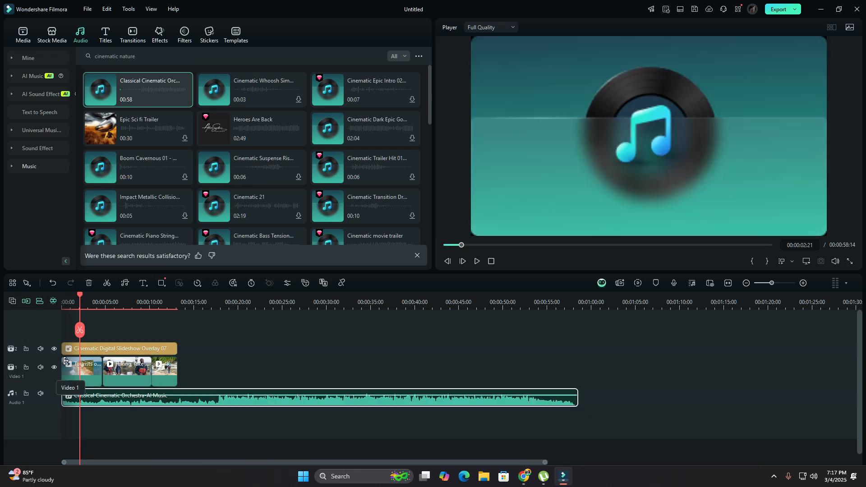
# - Split the music clip where the video clips end and delete the excess music after that point
pyautogui.moveTo(90, 294); pyautogui.dragTo(179, 321)
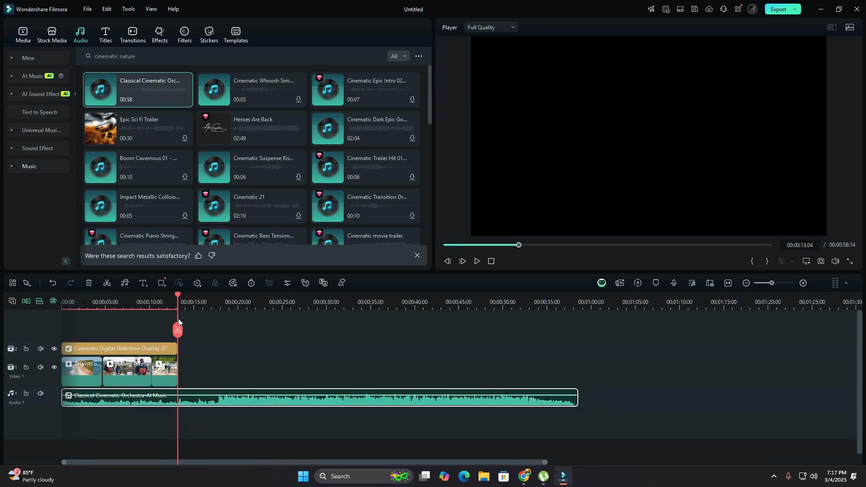
pyautogui.click(177, 331)
pyautogui.rightClick(208, 395)
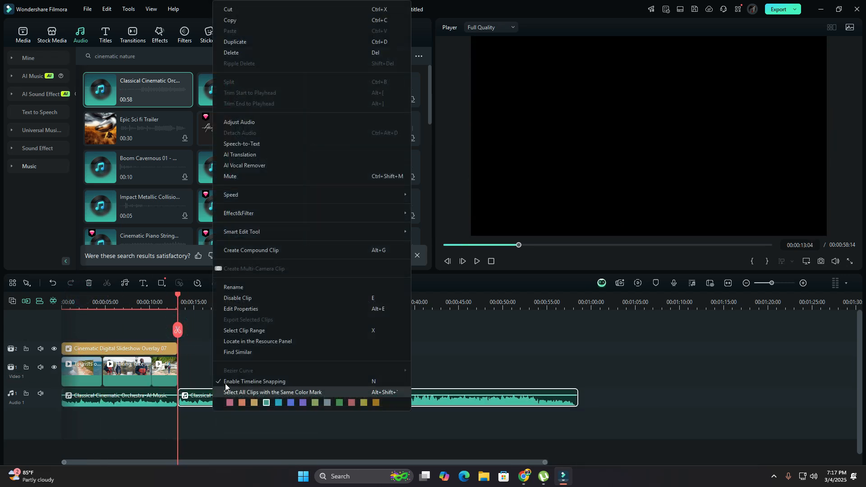
pyautogui.click(243, 54)
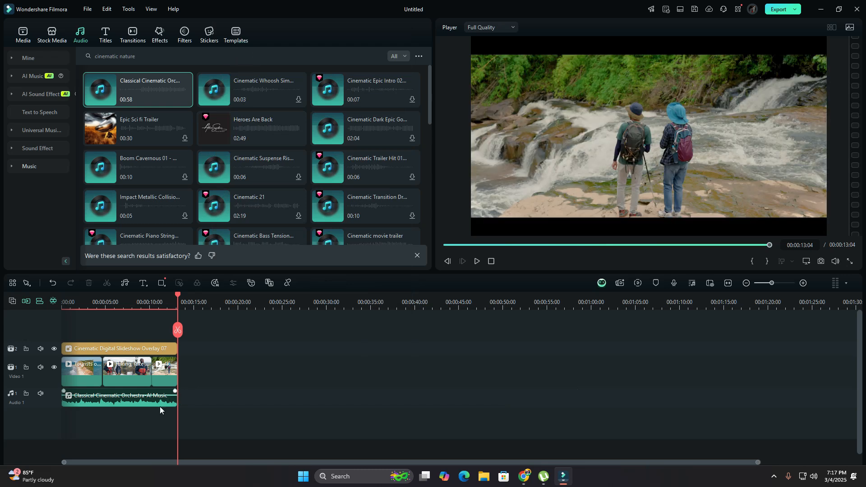
# - Set a 0.71 s fade-out on the trimmed music clip and apply it
pyautogui.doubleClick(155, 403)
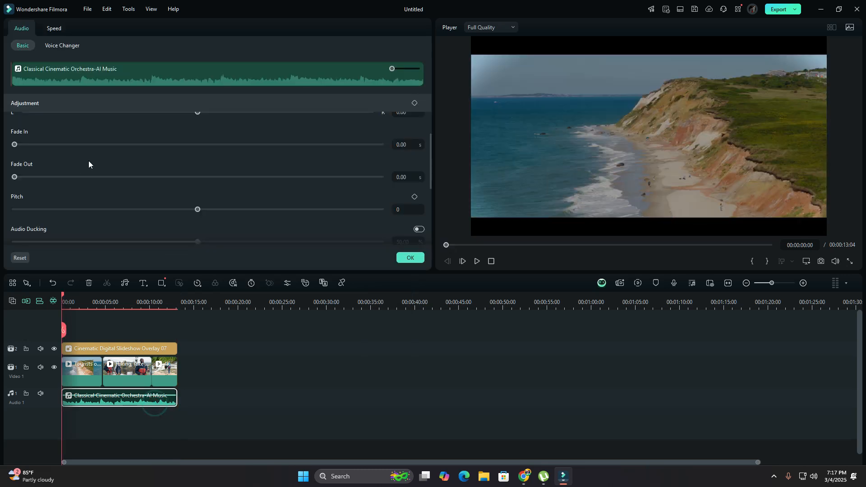
pyautogui.moveTo(15, 177); pyautogui.dragTo(30, 177)
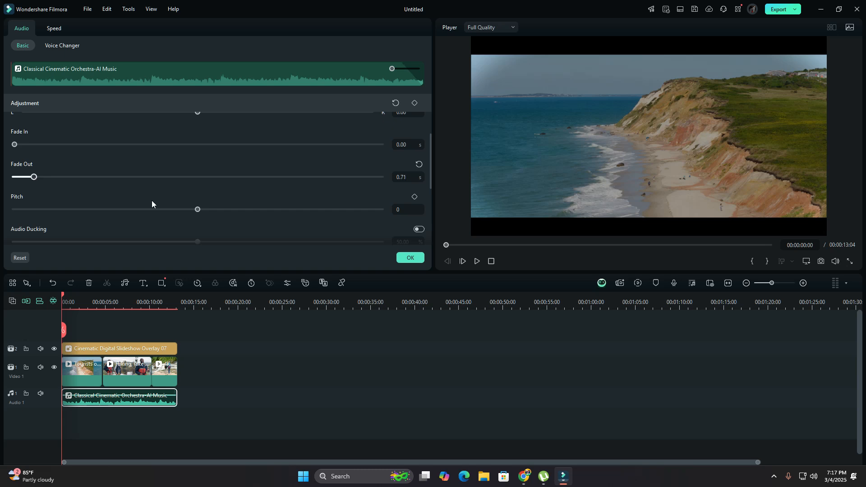
pyautogui.click(410, 258)
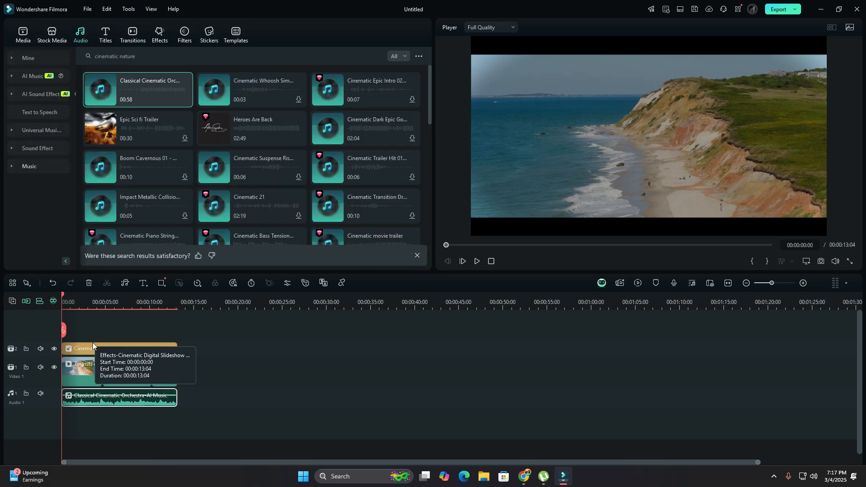
# - Play the sequence from the start to review the graded clips with the overlay and music
pyautogui.click(478, 262)
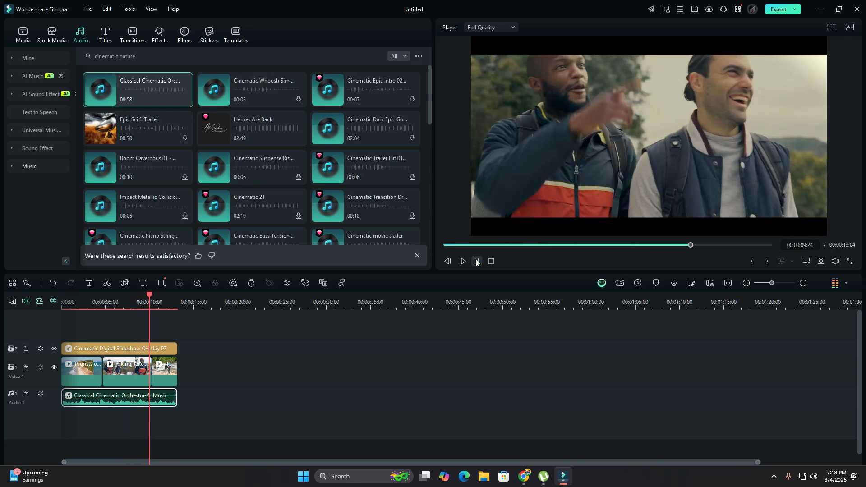
pyautogui.click(476, 261)
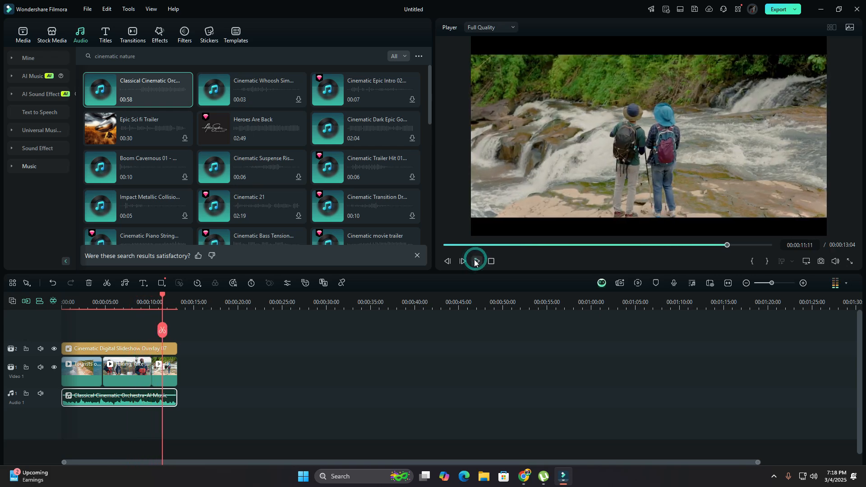
pyautogui.click(419, 55)
pyautogui.moveTo(449, 68)
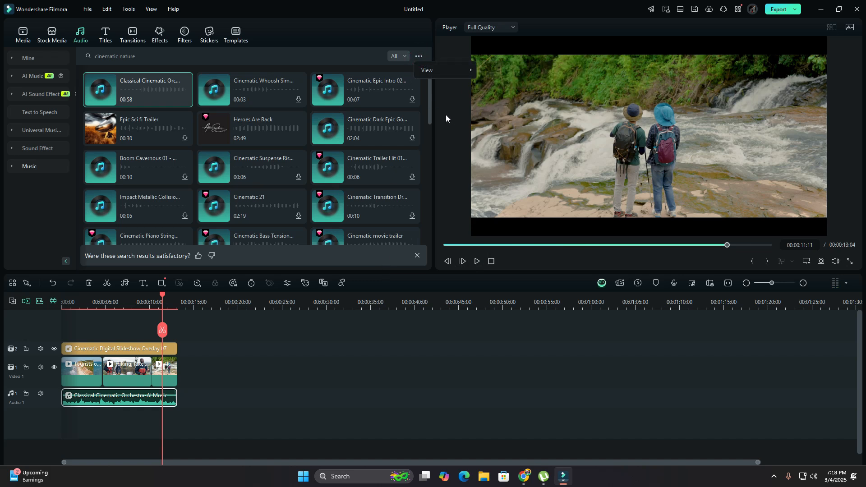
# - Compare the coastline clip before and after color grading in the side-by-side view, through to the clip's end
pyautogui.doubleClick(85, 378)
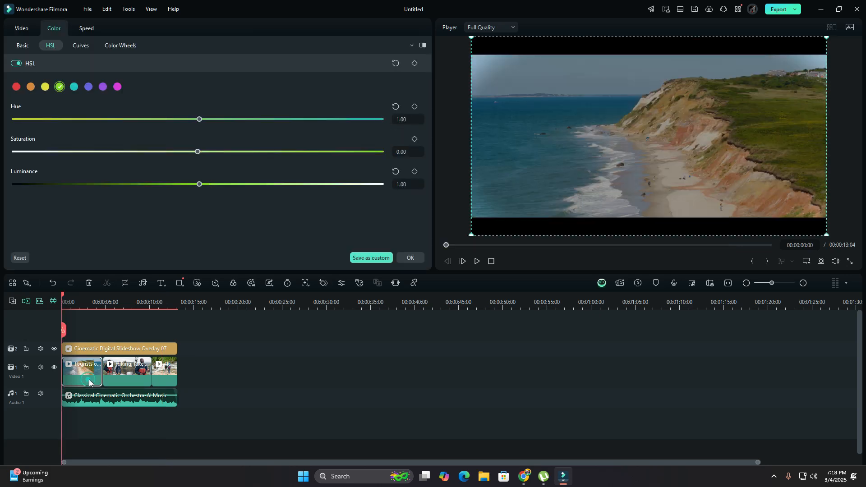
pyautogui.click(423, 46)
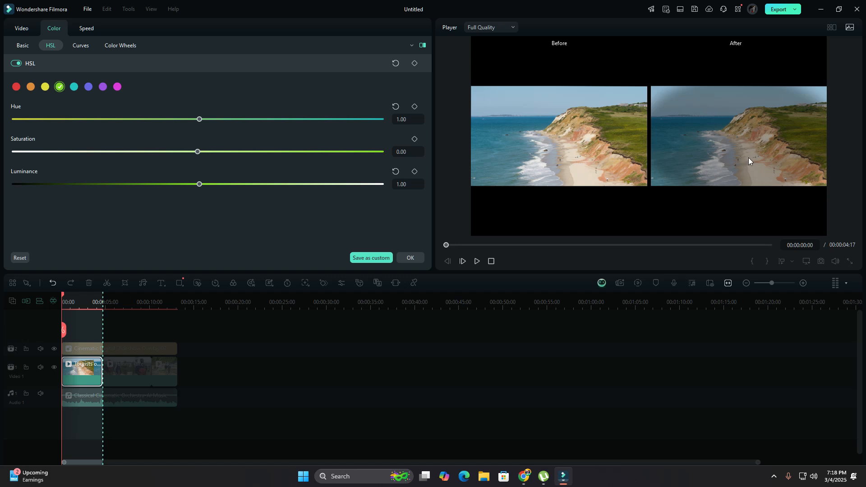
pyautogui.moveTo(64, 297); pyautogui.dragTo(107, 303)
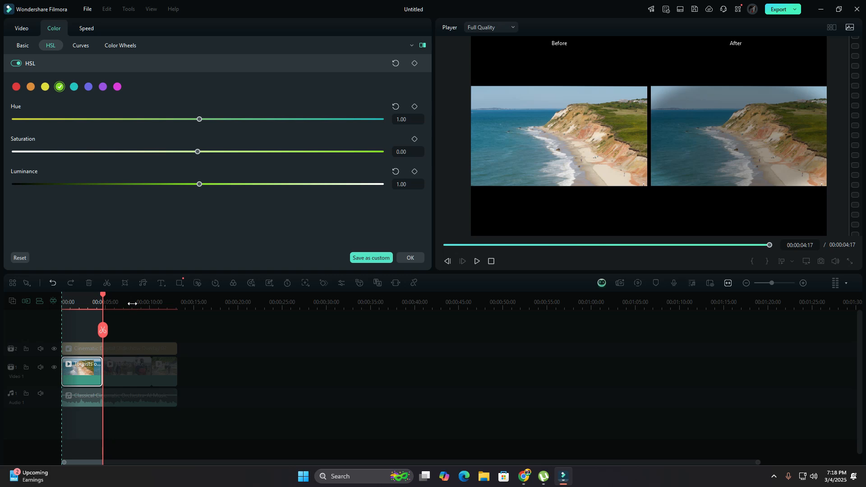
pyautogui.click(410, 258)
# - Compare the two hikers' clip before and after grading, using the Split View-Left/Right comparison
pyautogui.click(122, 378)
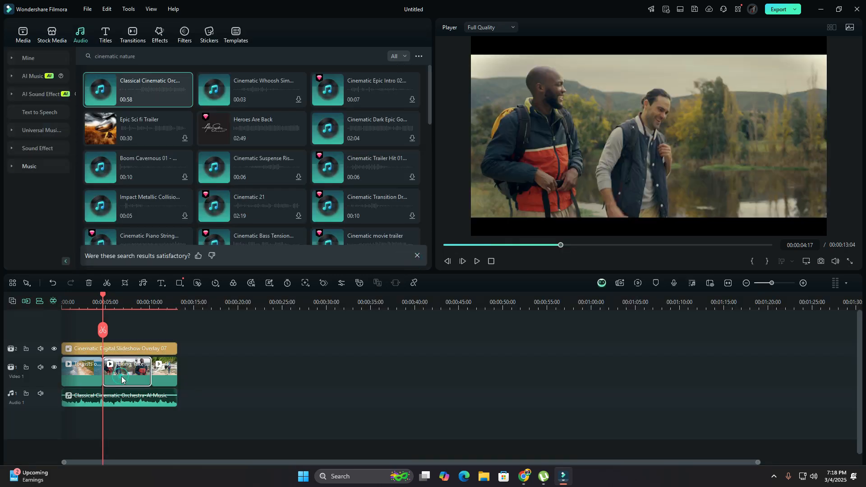
pyautogui.moveTo(103, 302); pyautogui.dragTo(118, 301)
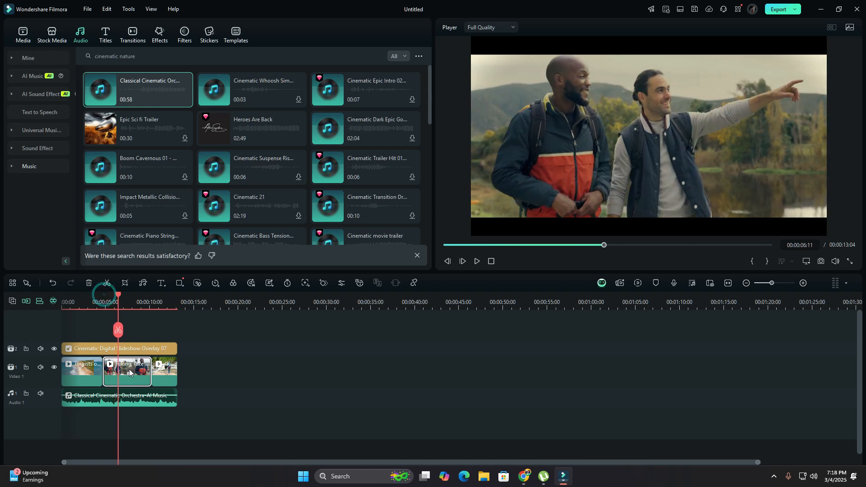
pyautogui.doubleClick(126, 369)
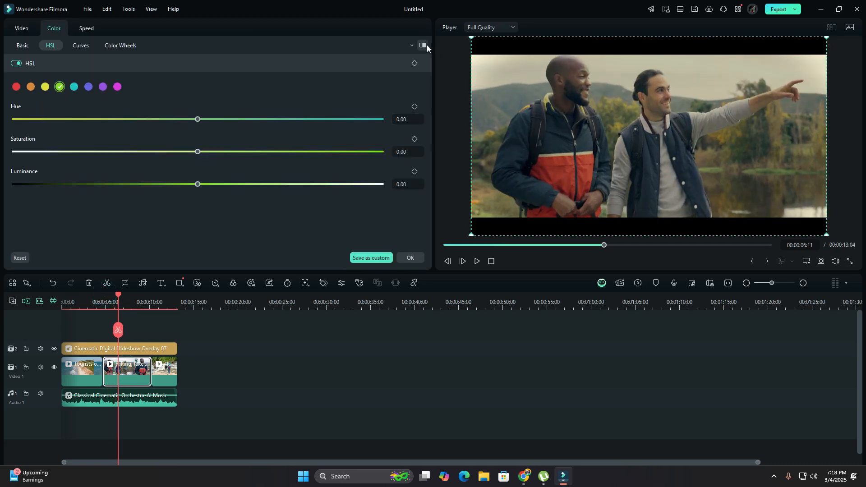
pyautogui.click(412, 47)
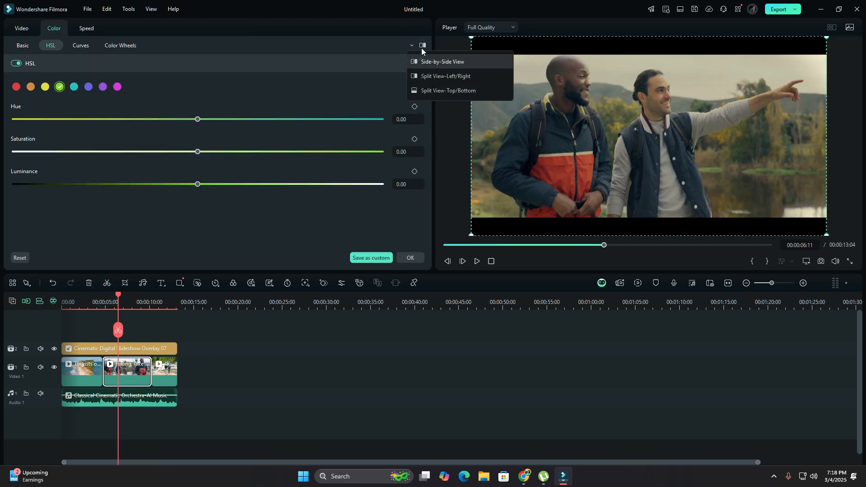
pyautogui.click(440, 76)
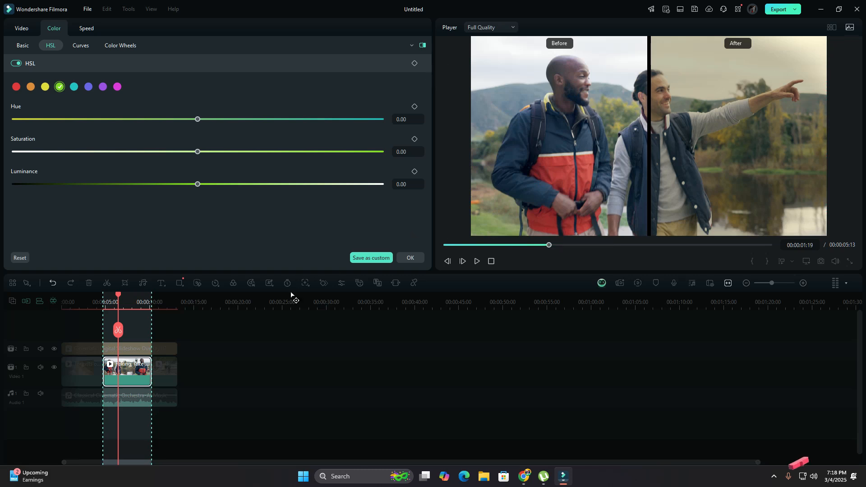
pyautogui.click(409, 258)
# - Compare the waterfall clip before and after grading in the left/right split view
pyautogui.moveTo(118, 304); pyautogui.dragTo(161, 303)
pyautogui.click(165, 380)
pyautogui.doubleClick(165, 380)
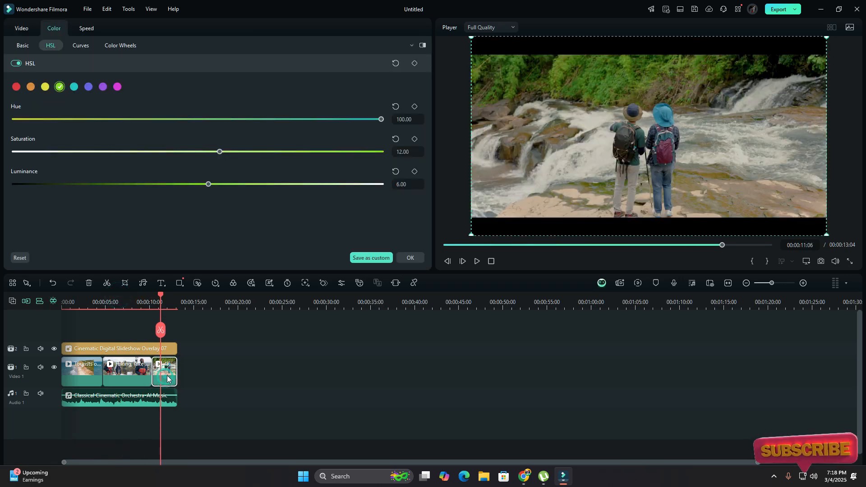
pyautogui.click(423, 44)
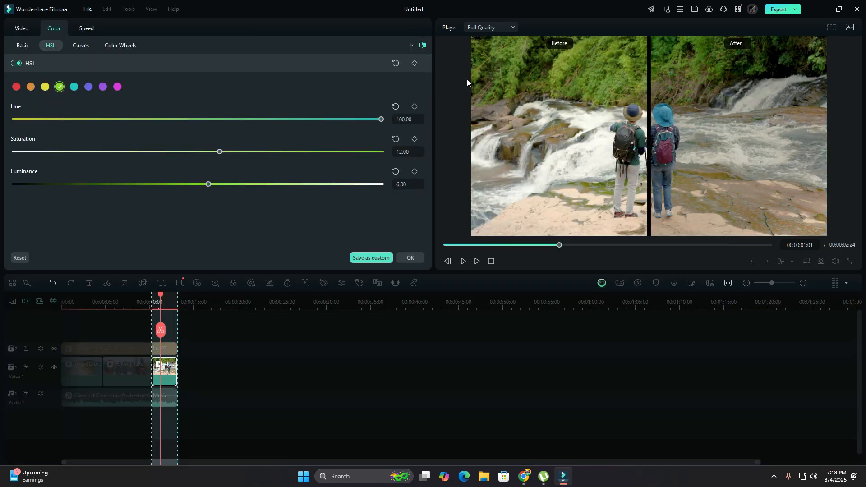